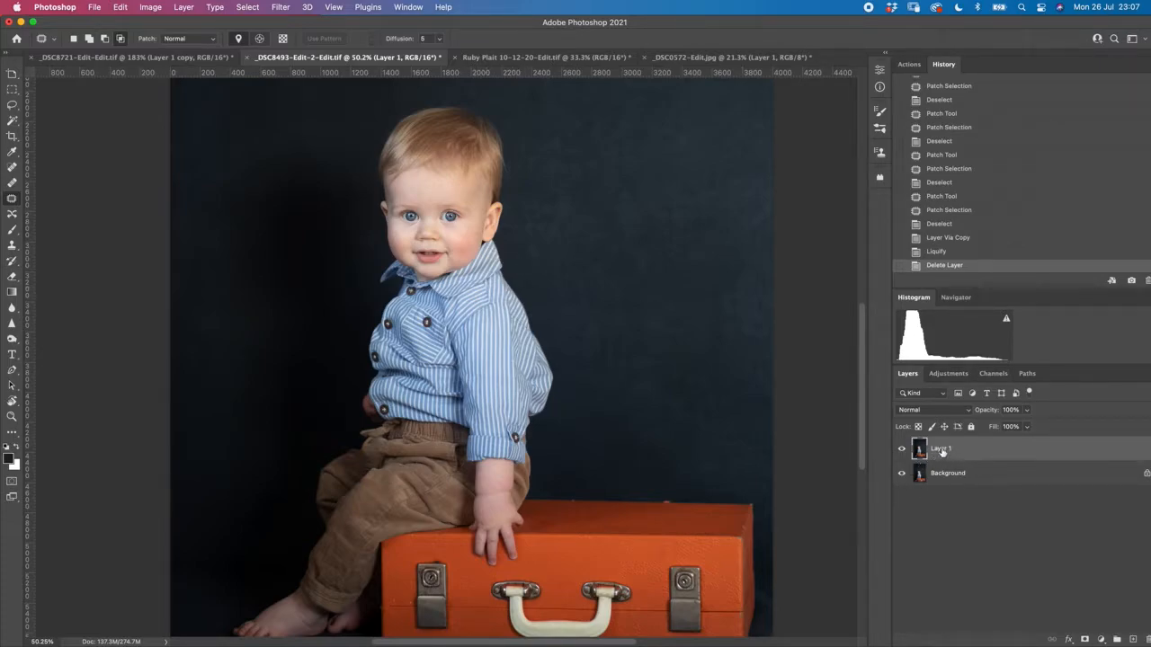
Duplicate Layer 1 of the boy's portrait and open the copy in the Liquify filter
key("super+j")
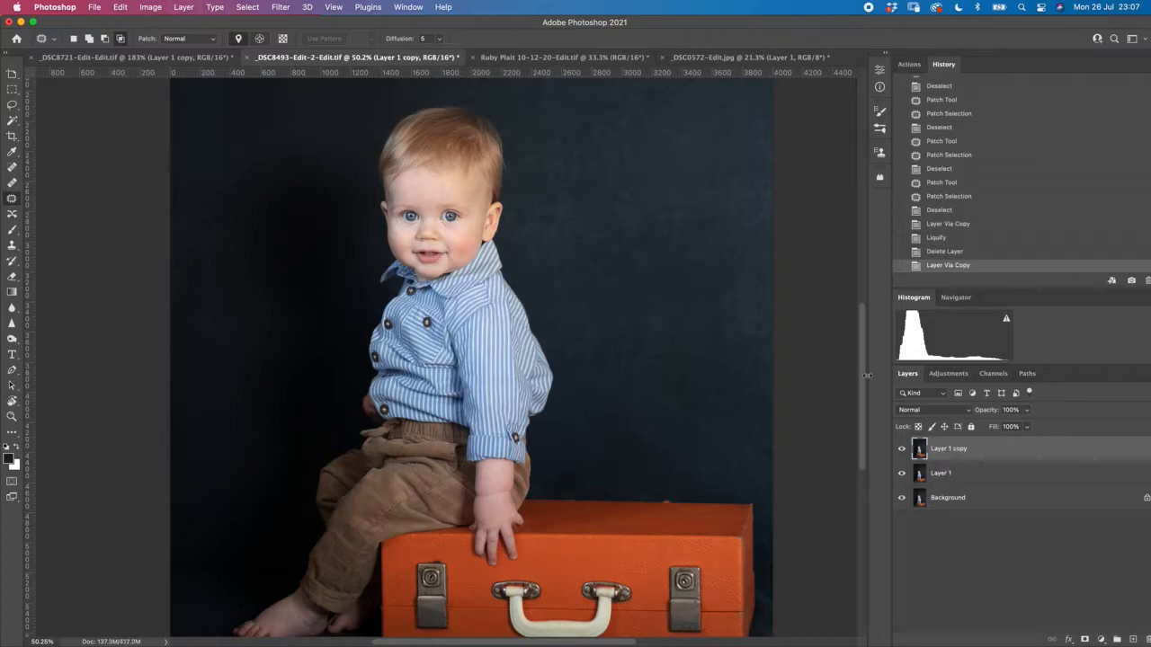
left_click(281, 7)
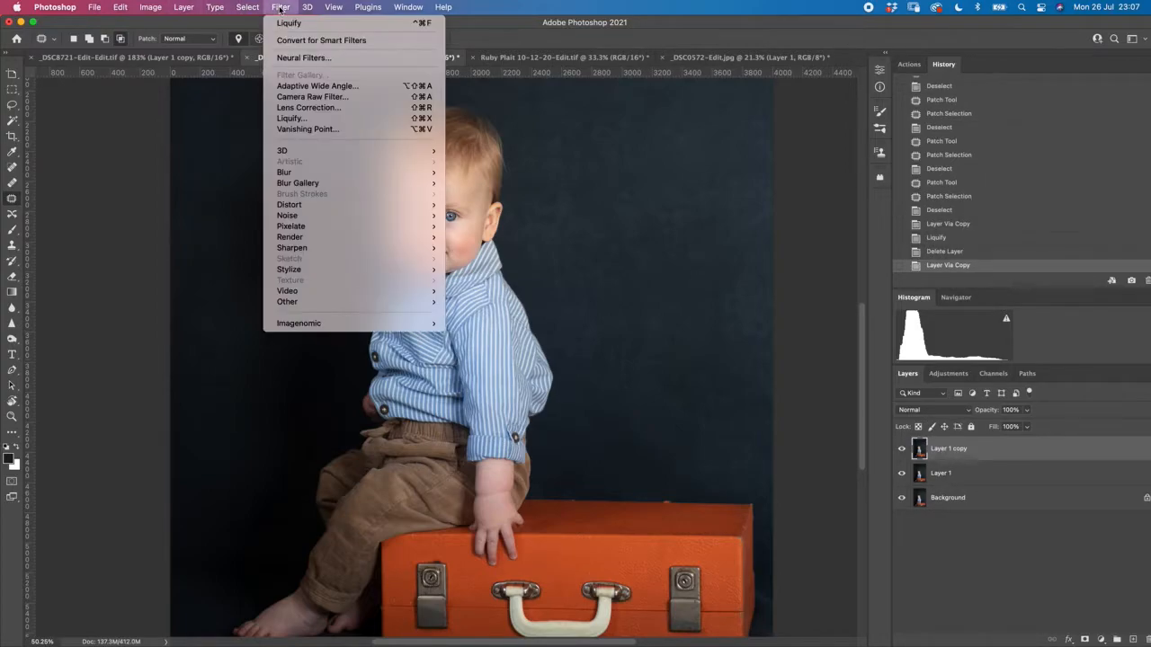
left_click(302, 126)
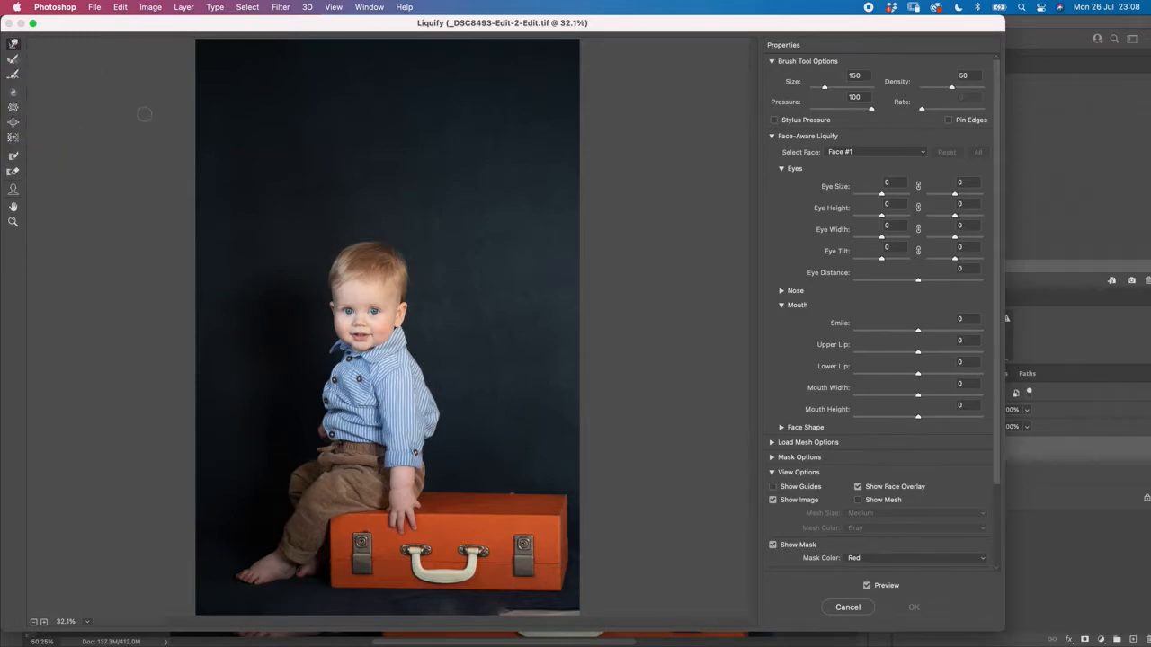
Push in the boy's shirt along his back and chest with a size 400 Forward Warp brush and compare with the original
key("bracketright")
key("bracketright")
key("bracketright")
key("bracketright")
key("bracketright")
key("bracketright")
key("bracketright")
key("bracketright")
key("bracketright")
key("bracketright")
mouse_move(433, 412)
left_mouse_down()
mouse_move(435, 396)
mouse_move(438, 435)
mouse_move(437, 423)
left_mouse_up()
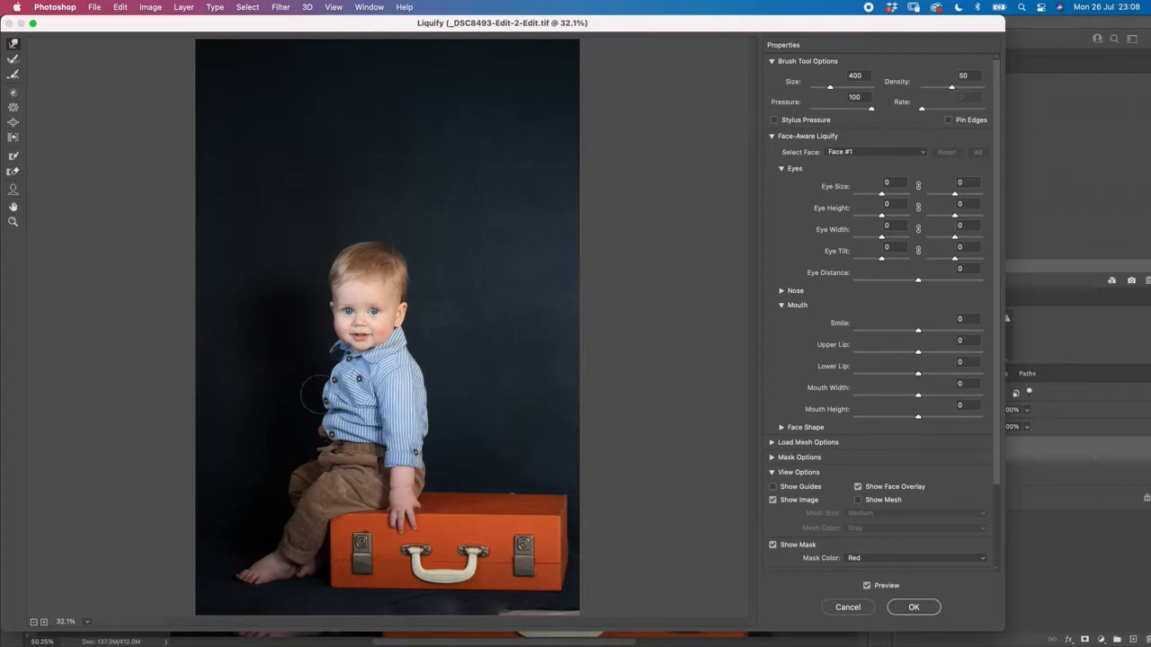
left_click_drag(329, 371, 325, 397)
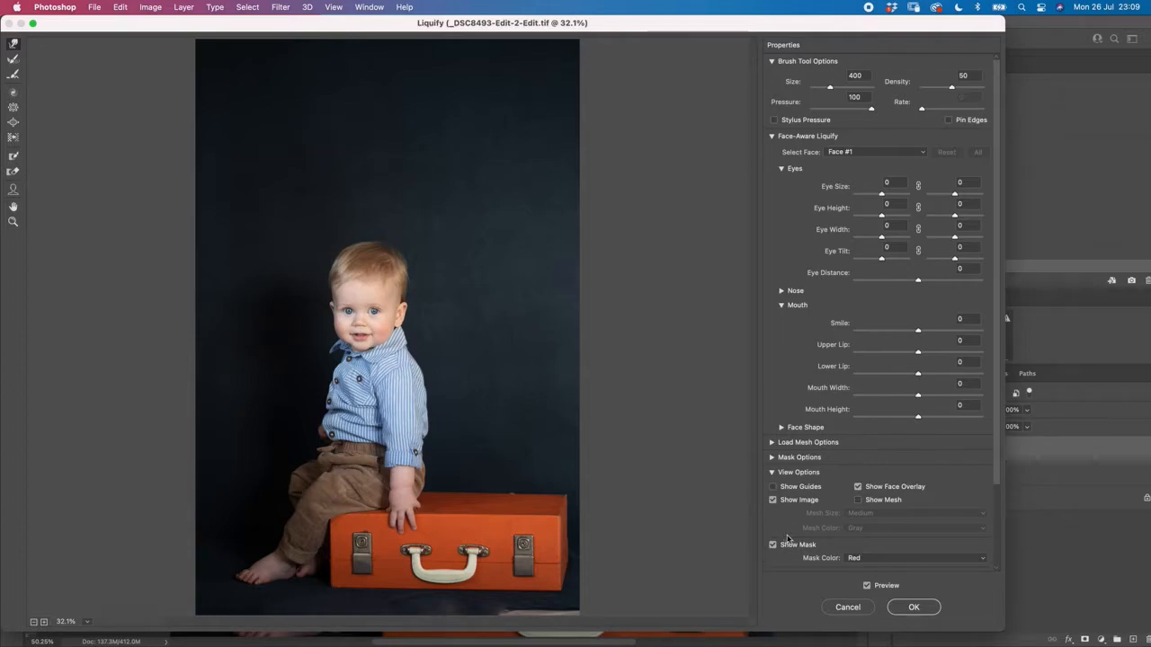
left_click(867, 586)
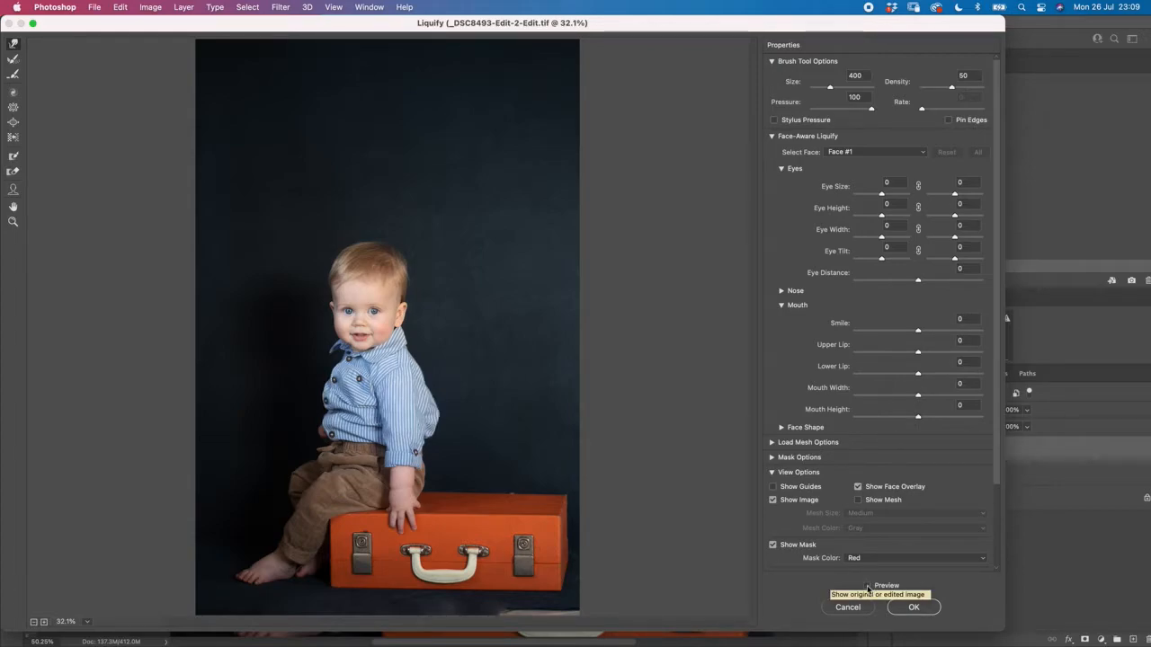
left_click(869, 586)
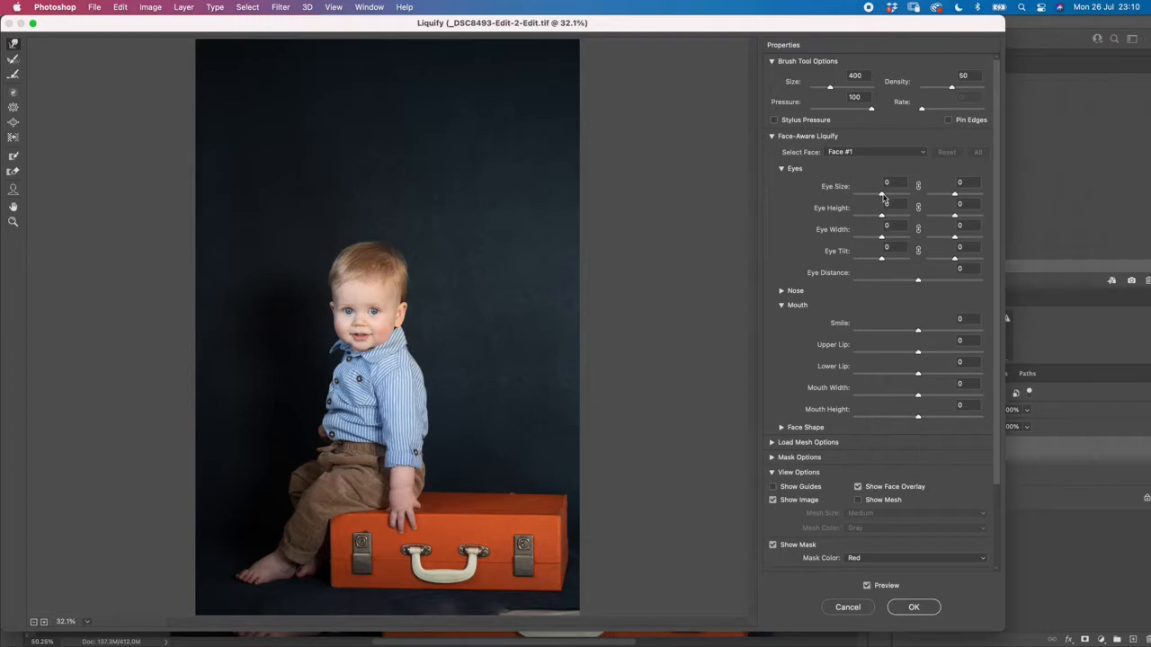
Try enlarging one eye with the Face-Aware Eye Size setting and reset it to 0
left_click_drag(882, 197, 918, 200)
left_click_drag(919, 198, 884, 193)
type("0")
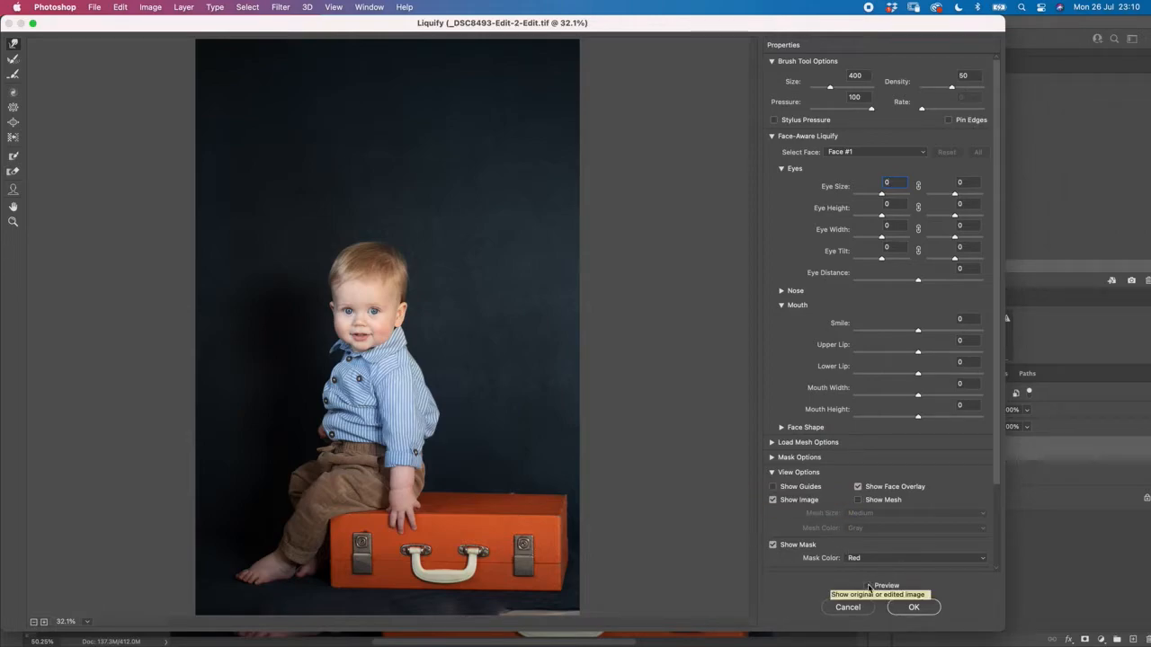
Apply the Liquify changes to the duplicated layer of the boy's portrait
left_click(912, 608)
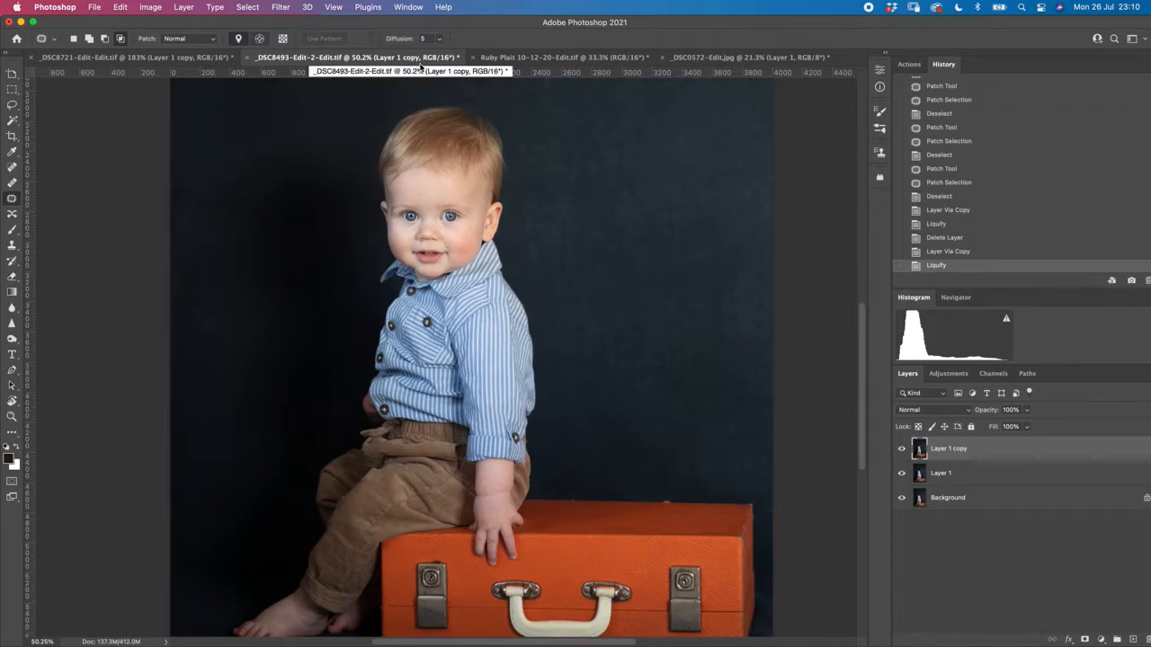
Try raising the girl's hair bun with Liquify's Forward Warp tool in _DSC0572-Edit.jpg, compare it with the original and cancel
left_click(758, 59)
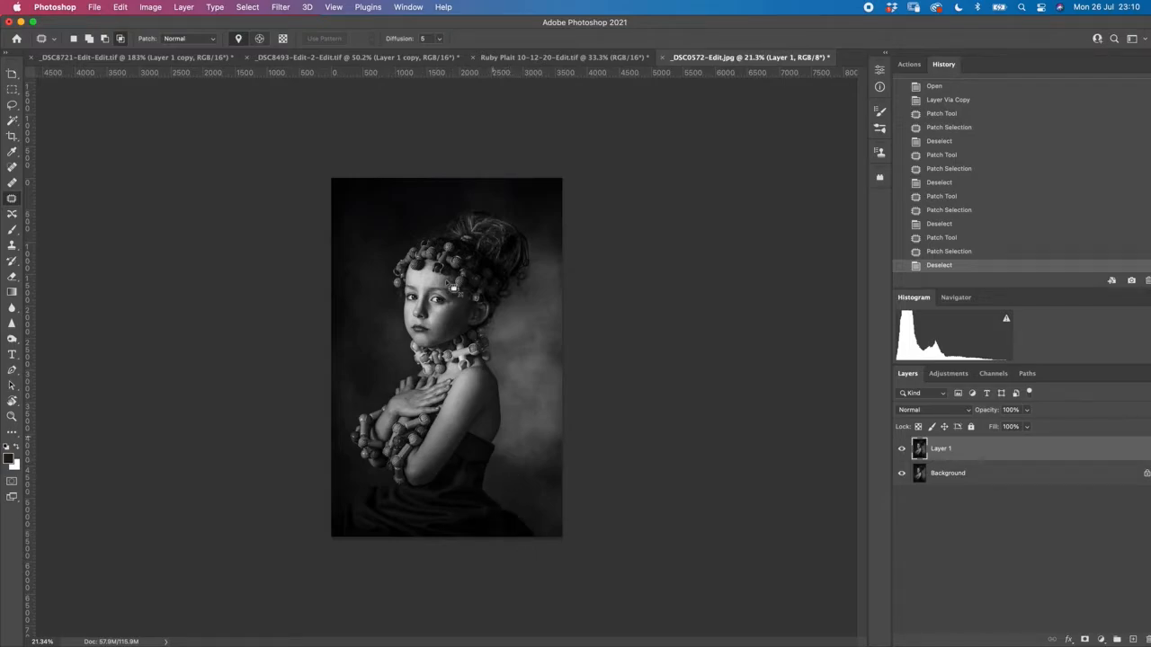
left_click(281, 8)
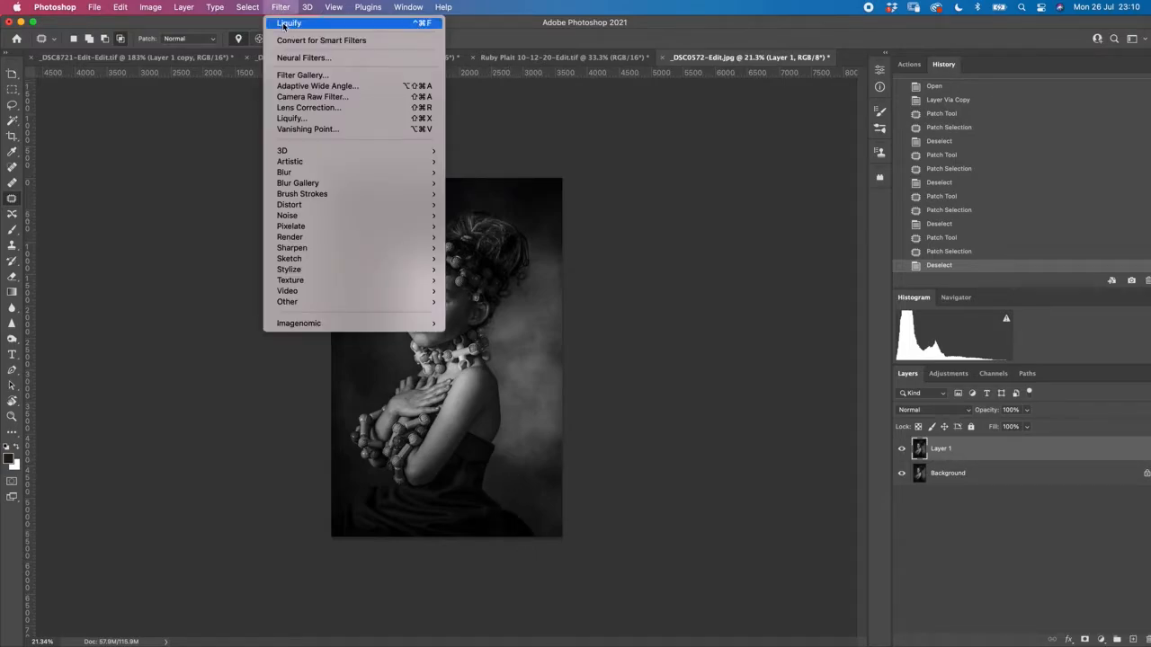
left_click(302, 123)
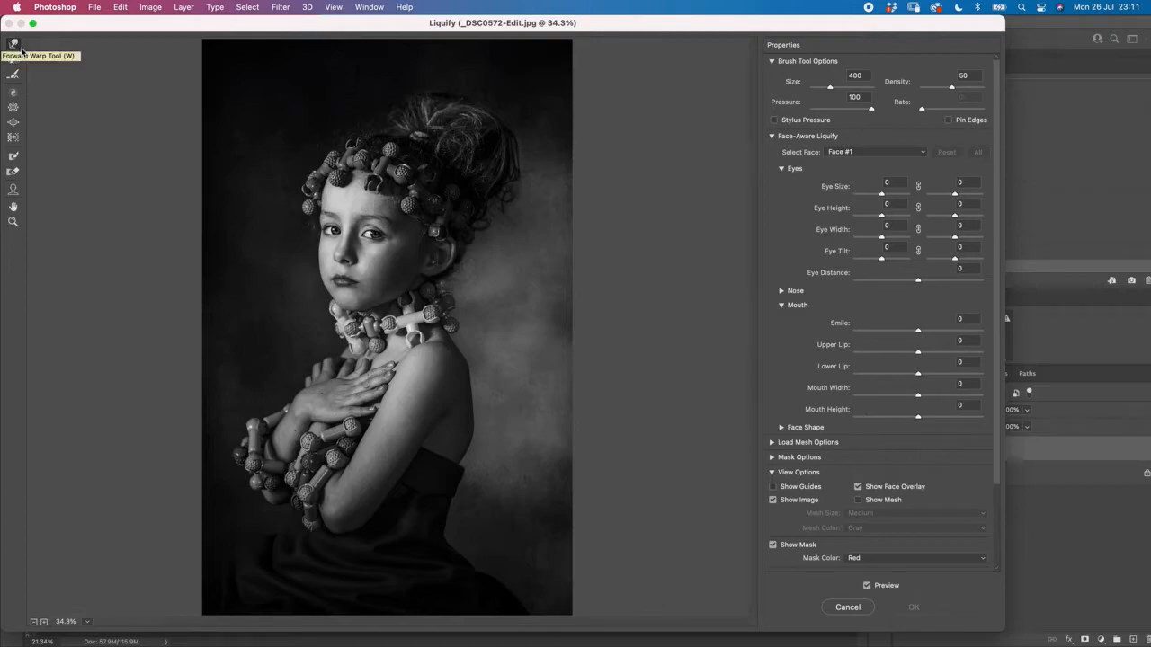
left_click_drag(497, 132, 496, 122)
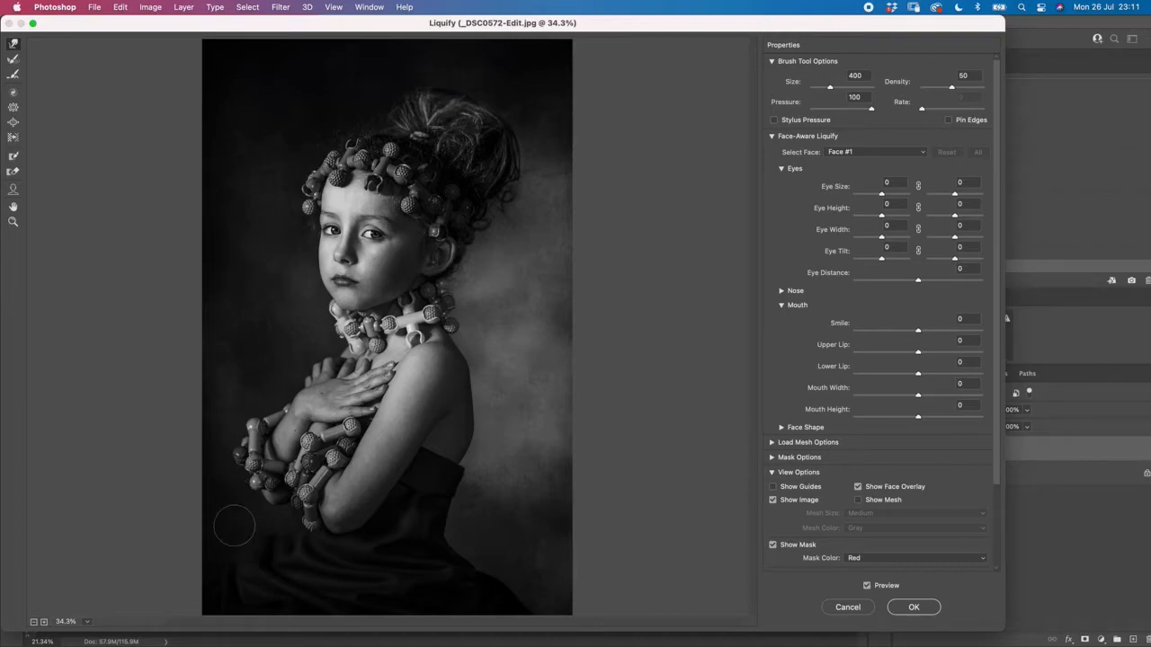
left_click(868, 586)
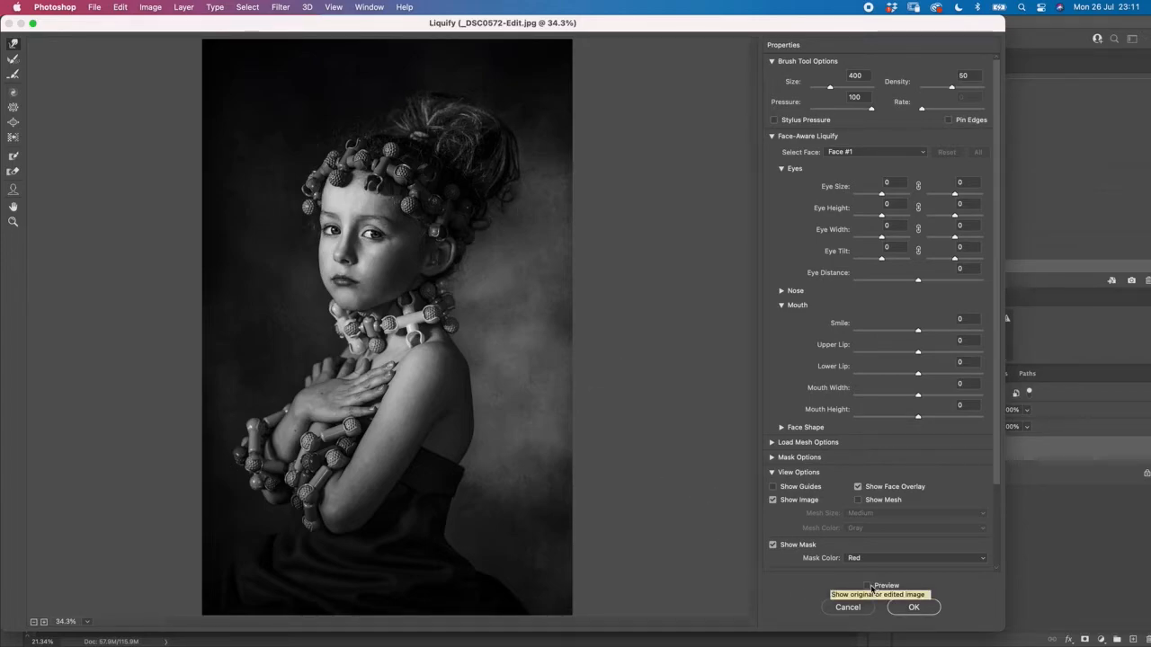
left_click(868, 587)
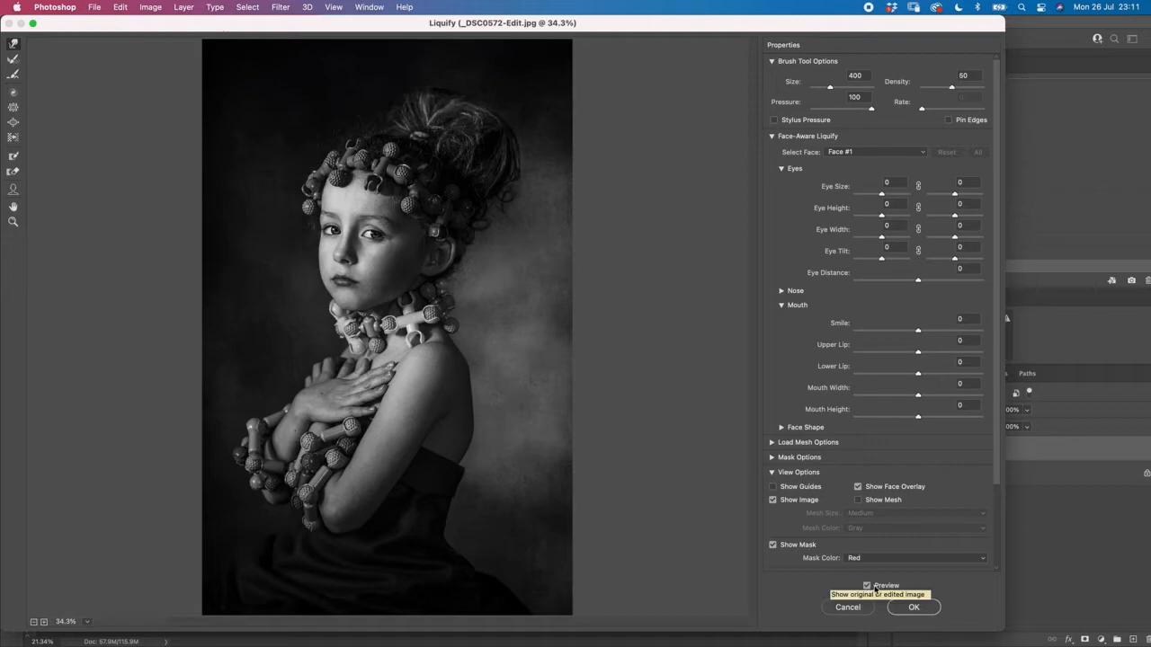
left_click(869, 587)
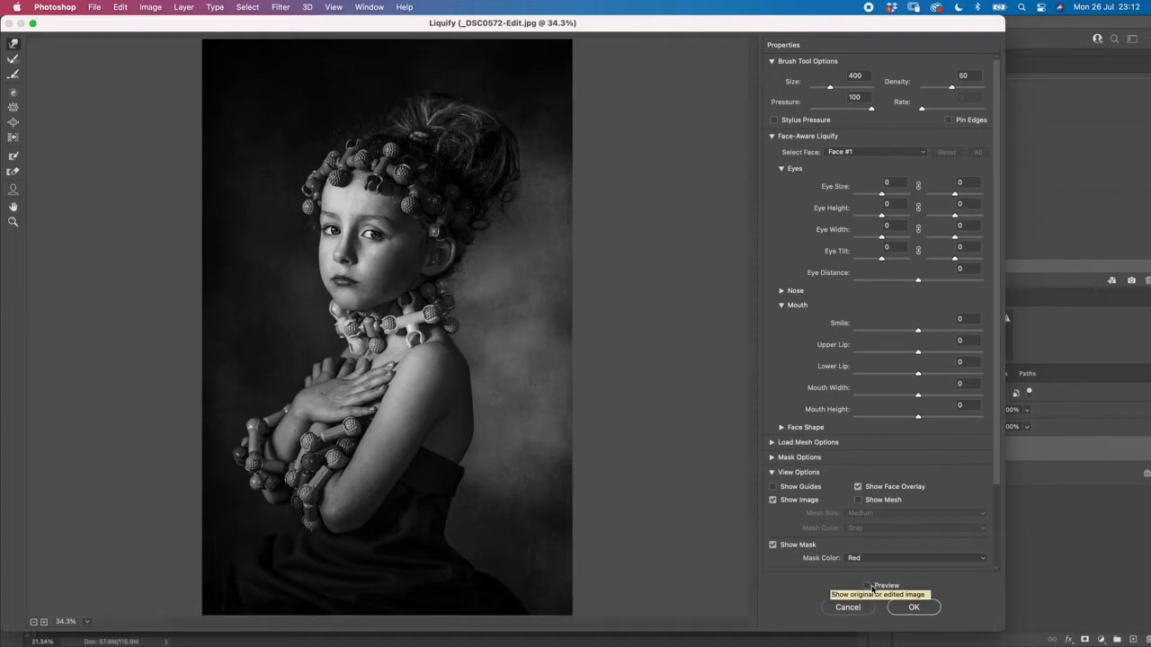
left_click(868, 587)
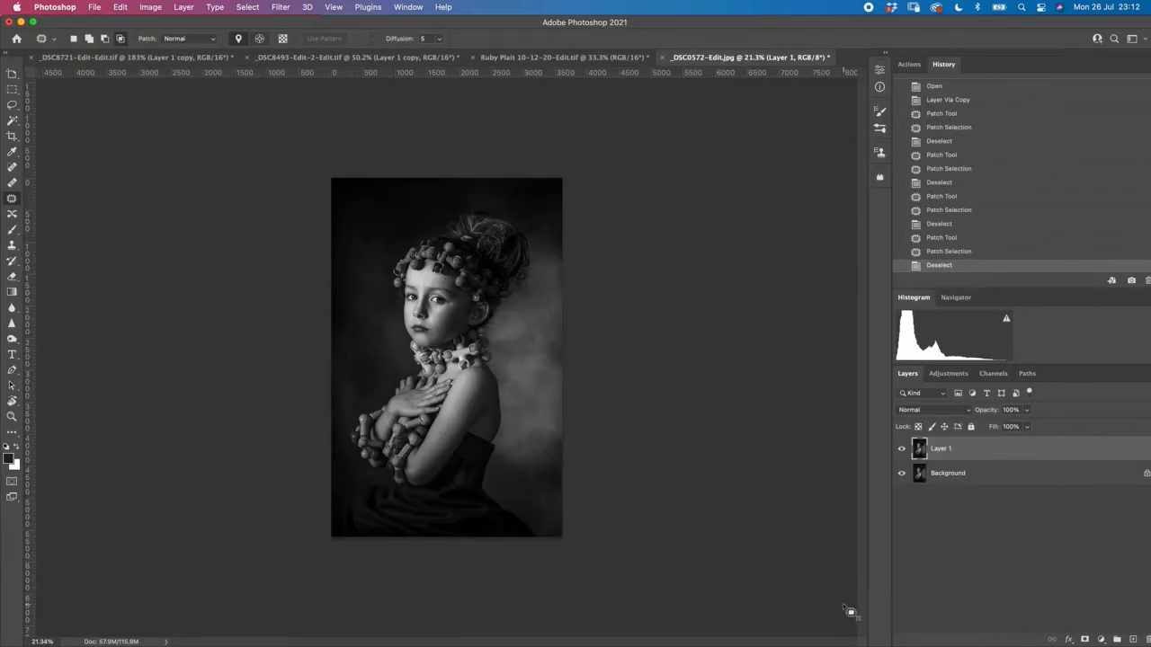
left_click(848, 607)
In the portrait of the girl with the braided hair, duplicate the Background layer and open the copy in Liquify
left_click(513, 59)
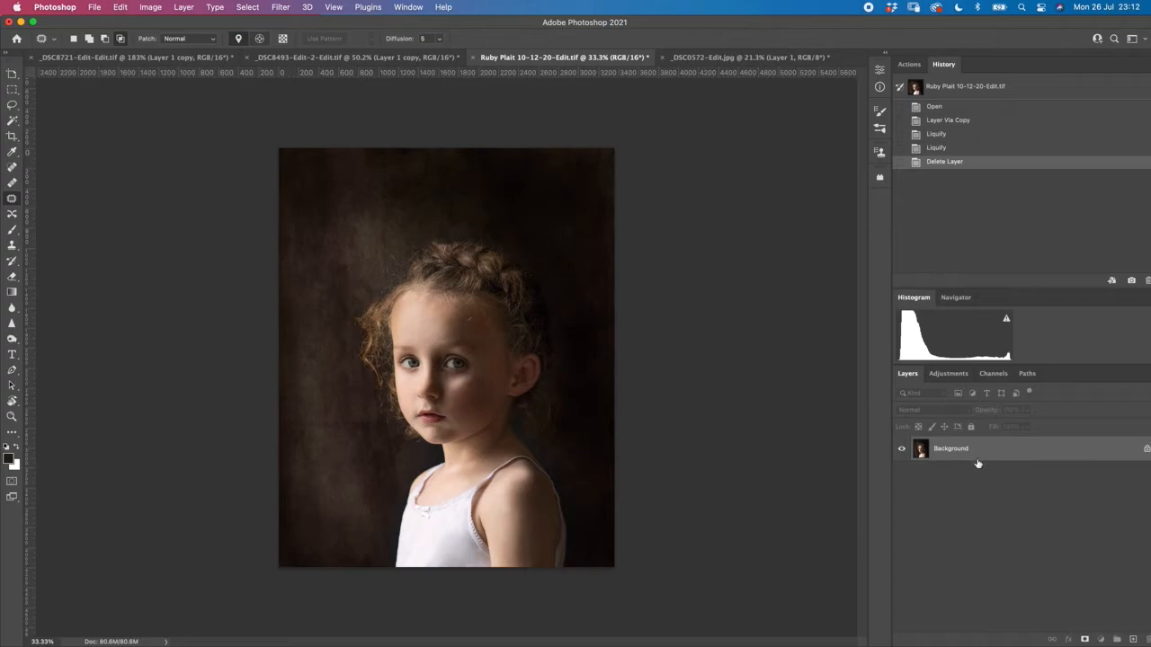
key("super+j")
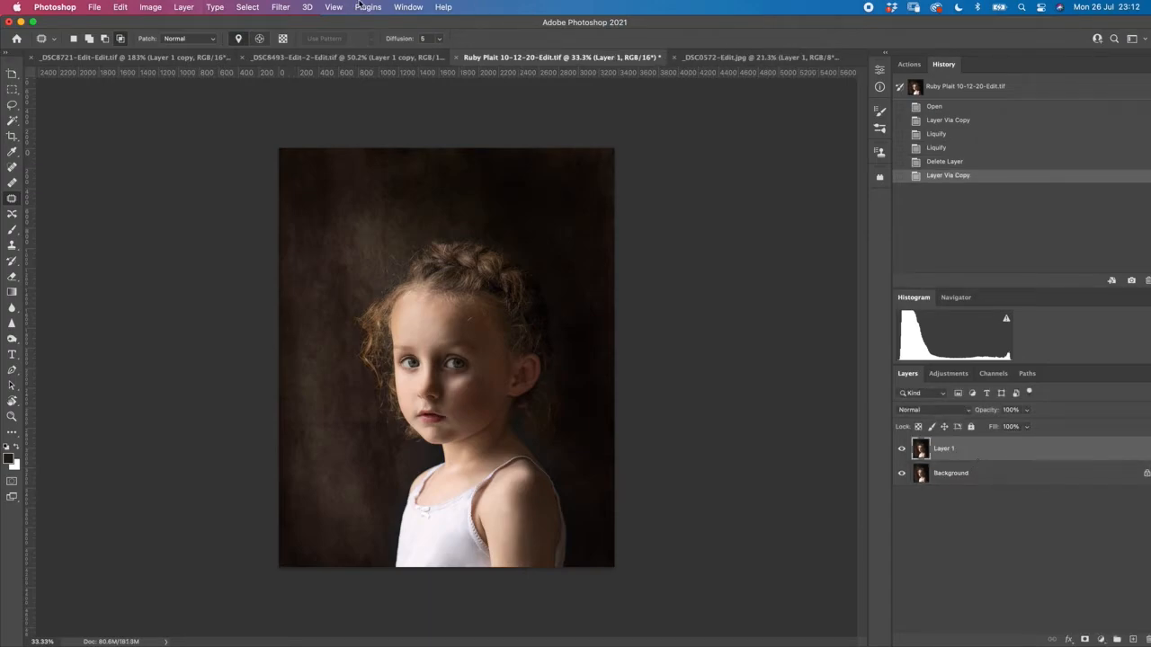
left_click(280, 6)
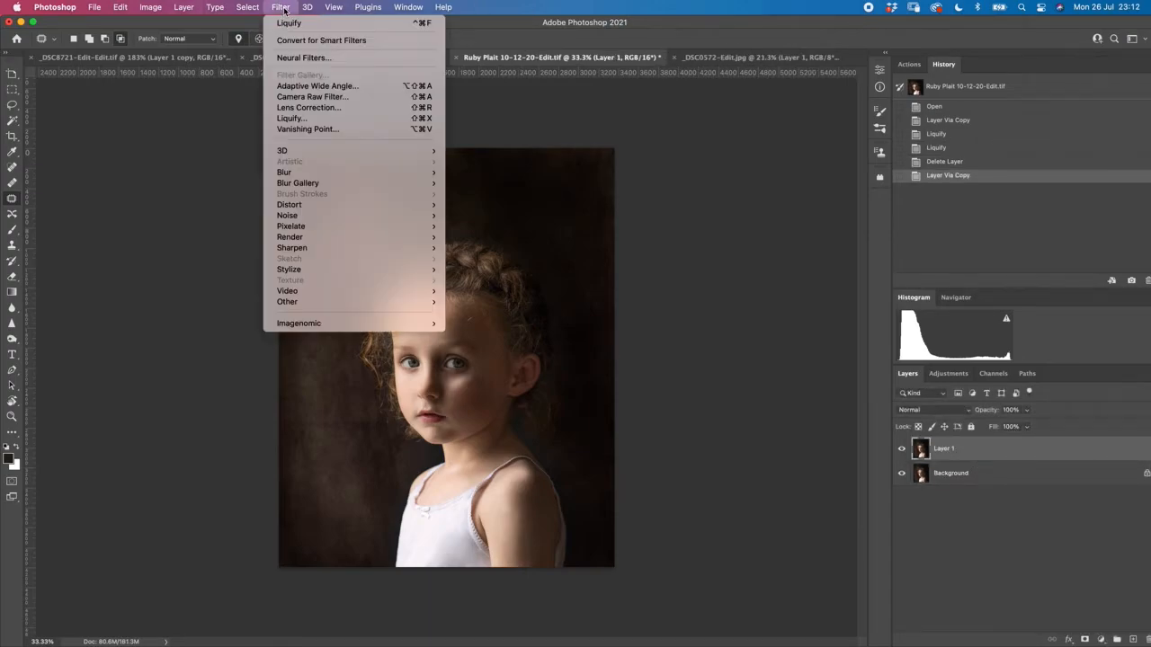
left_click(297, 120)
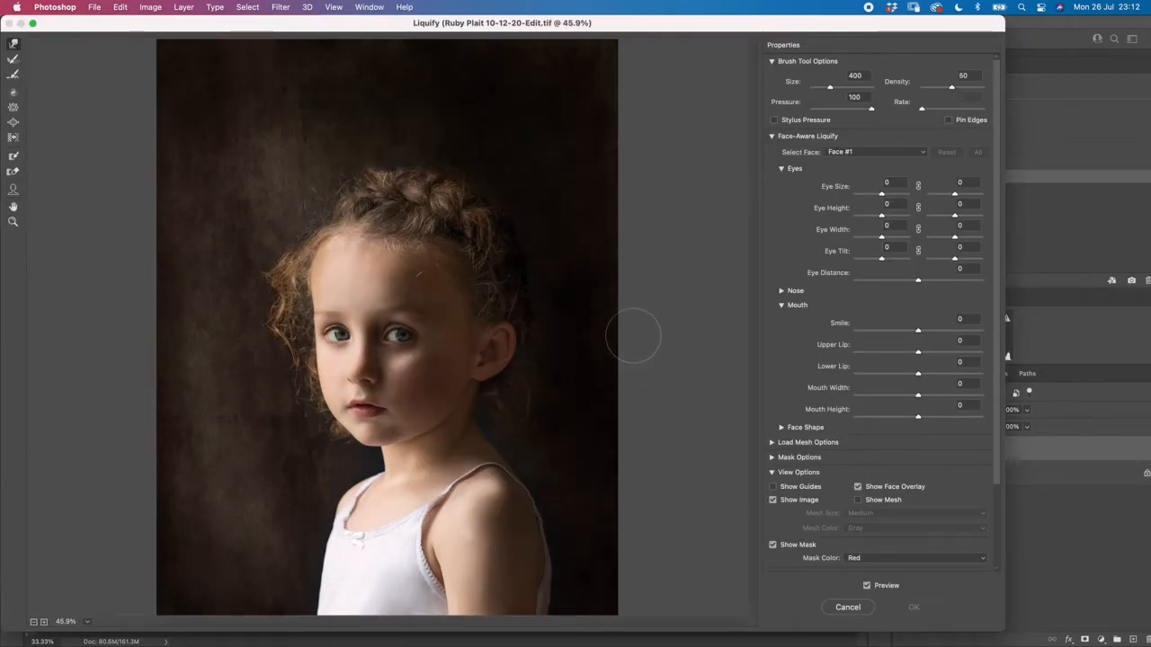
Add volume along the girl's braid with a size 300 Bloat brush, apply it, and compare the layer with the original
left_click(12, 124)
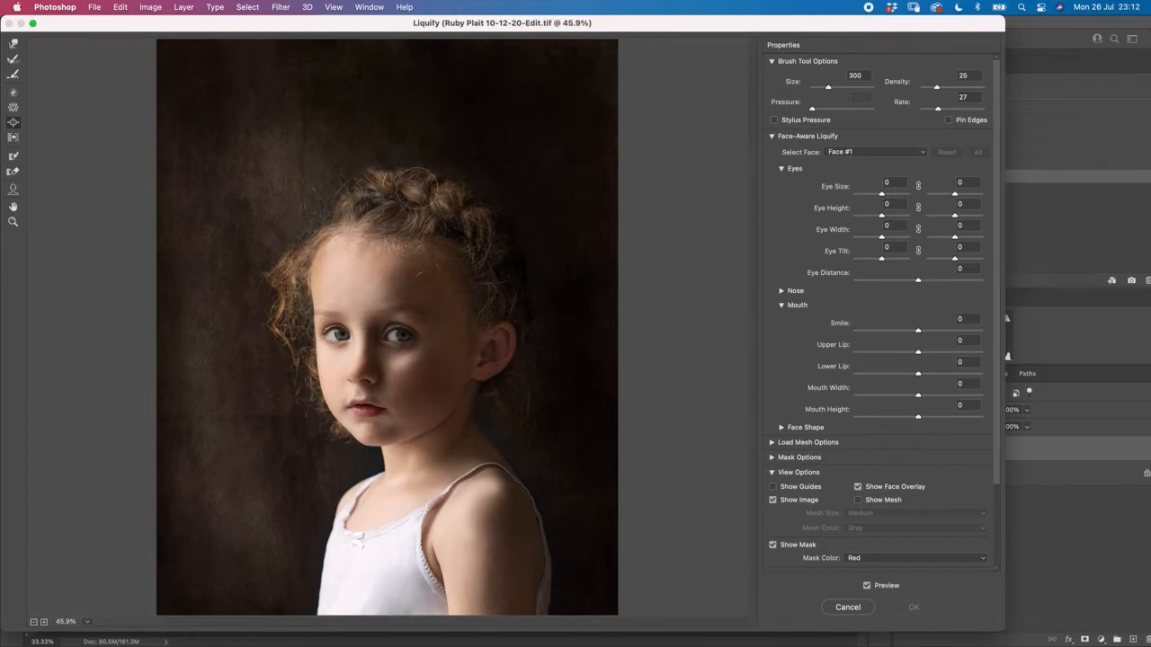
left_click(417, 188)
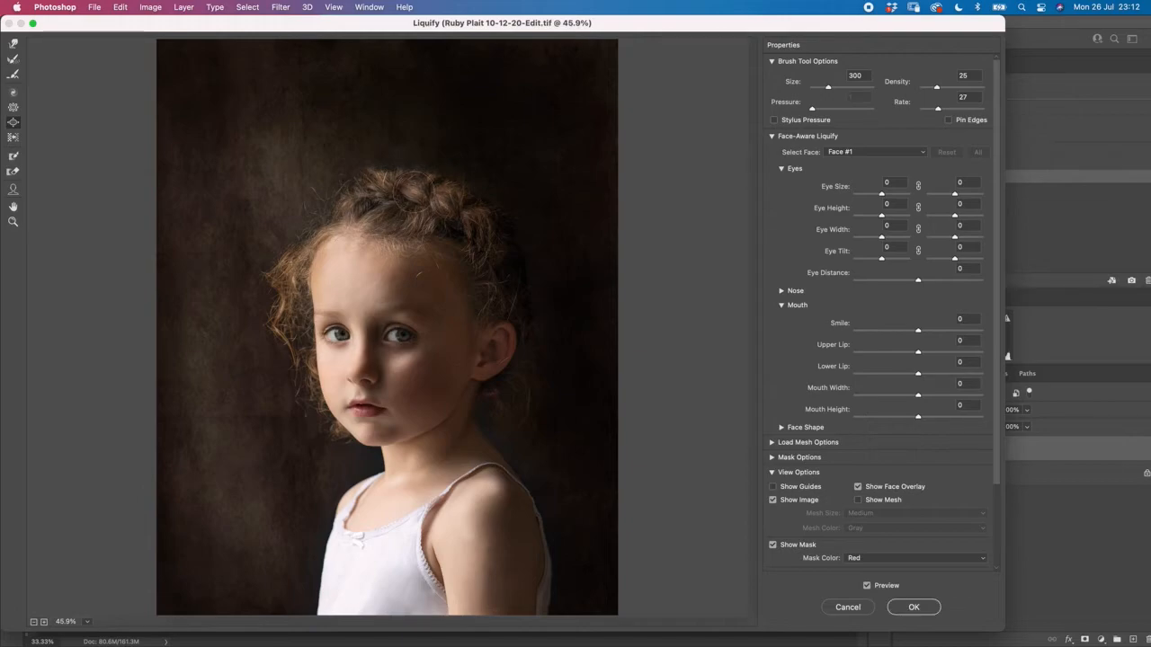
mouse_move(415, 194)
left_mouse_down()
mouse_move(447, 204)
mouse_move(465, 192)
mouse_move(486, 225)
mouse_move(478, 219)
left_mouse_up()
left_click_drag(364, 174, 394, 179)
mouse_move(492, 262)
left_mouse_down()
mouse_move(472, 205)
mouse_move(397, 175)
mouse_move(377, 185)
left_mouse_up()
left_click(868, 586)
left_click(869, 586)
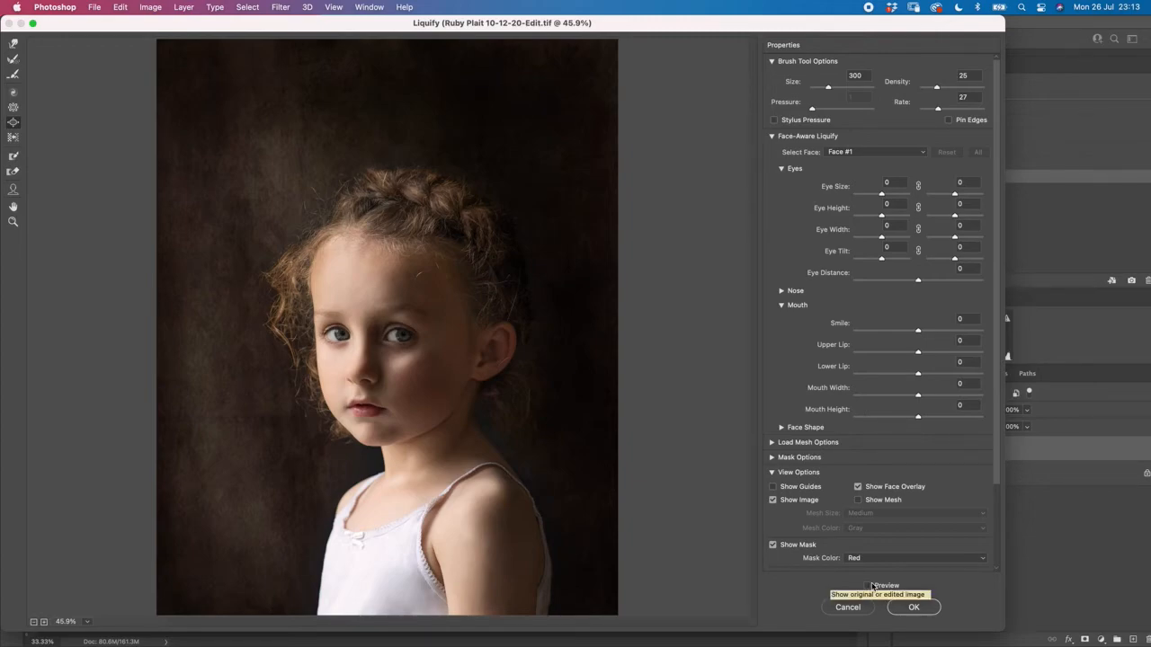
left_click(913, 608)
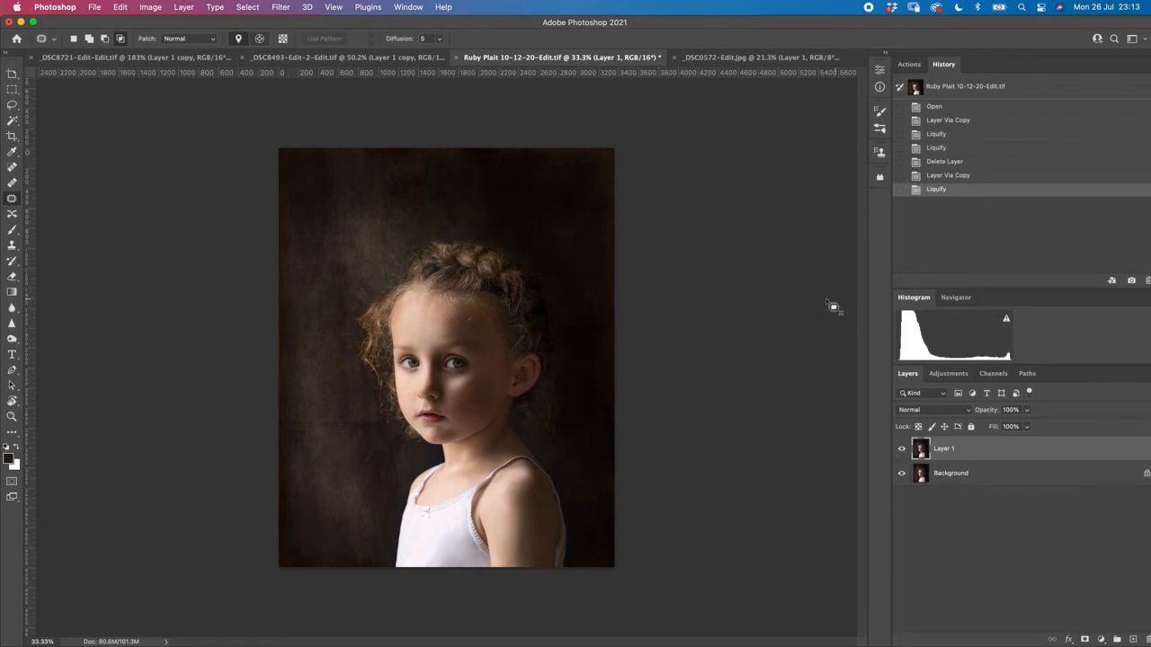
left_click(902, 450)
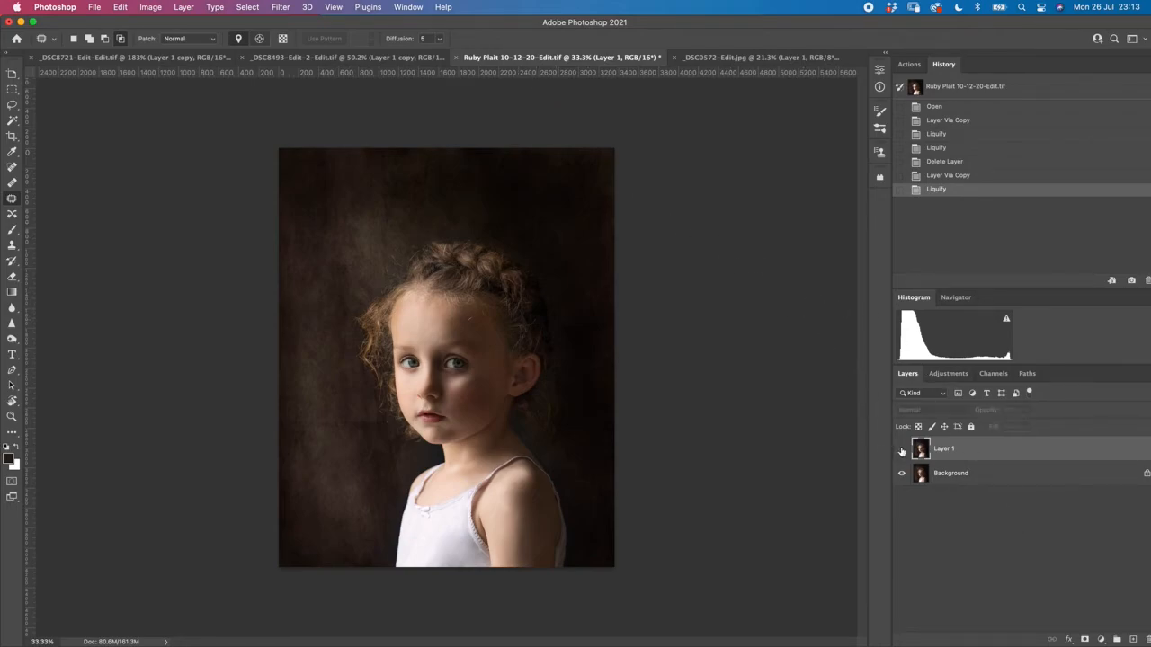
left_click(902, 449)
Open Layer 1 copy of the family portrait _DSC8721-Edit-Edit.tif in the Liquify filter
left_click(178, 59)
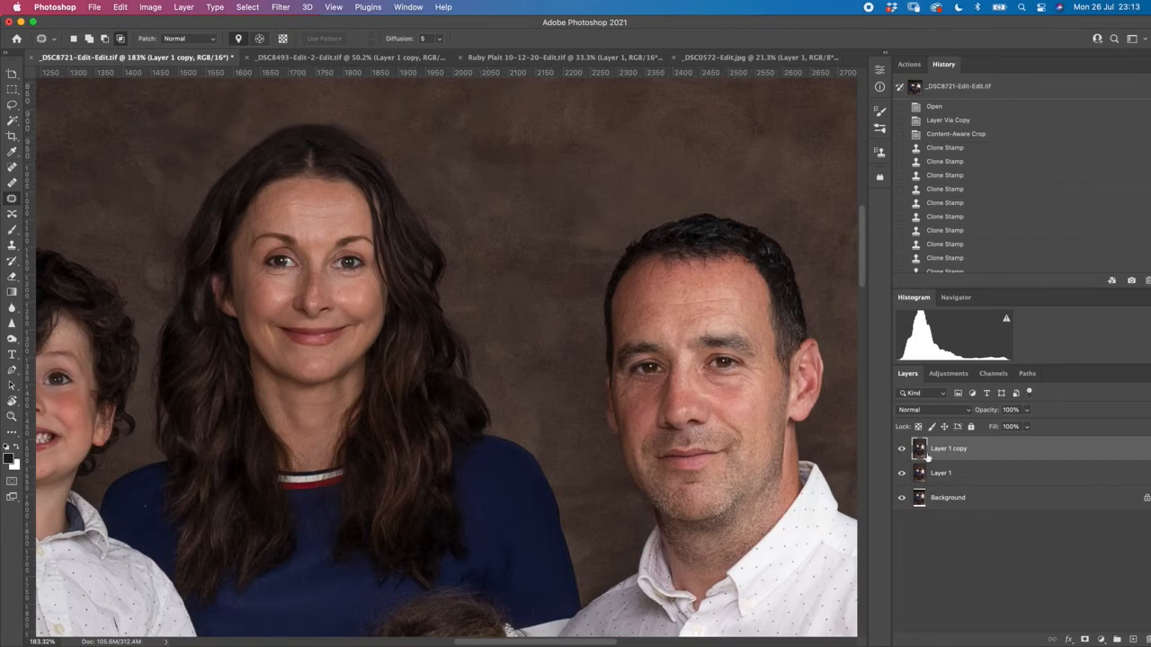
left_click(281, 7)
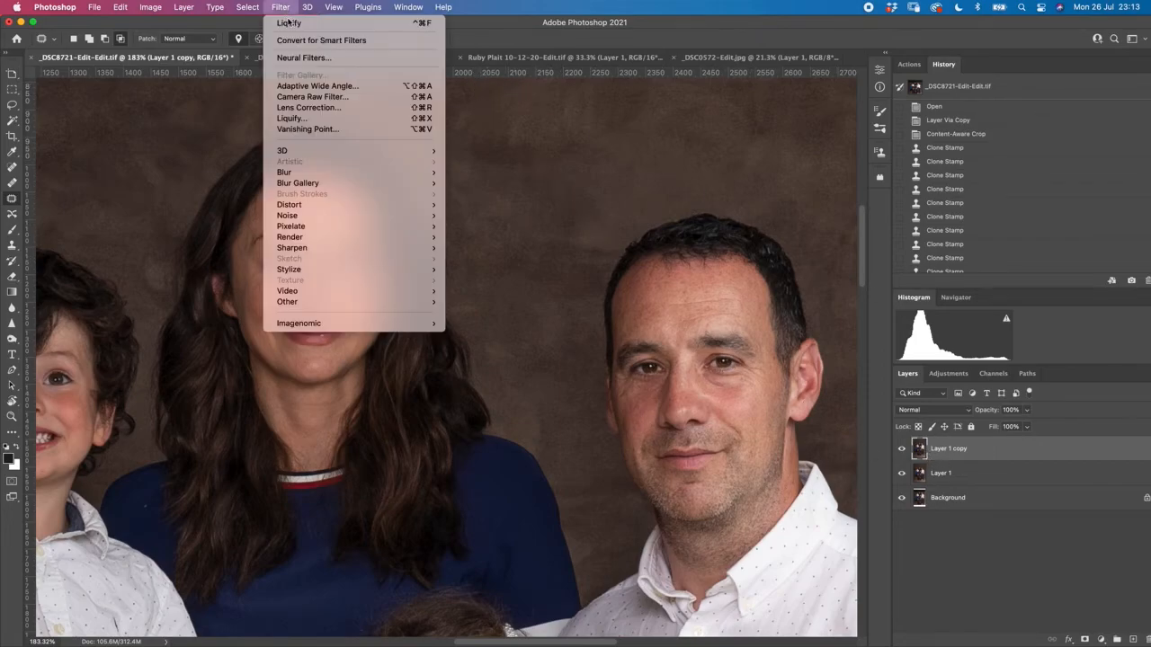
left_click(295, 120)
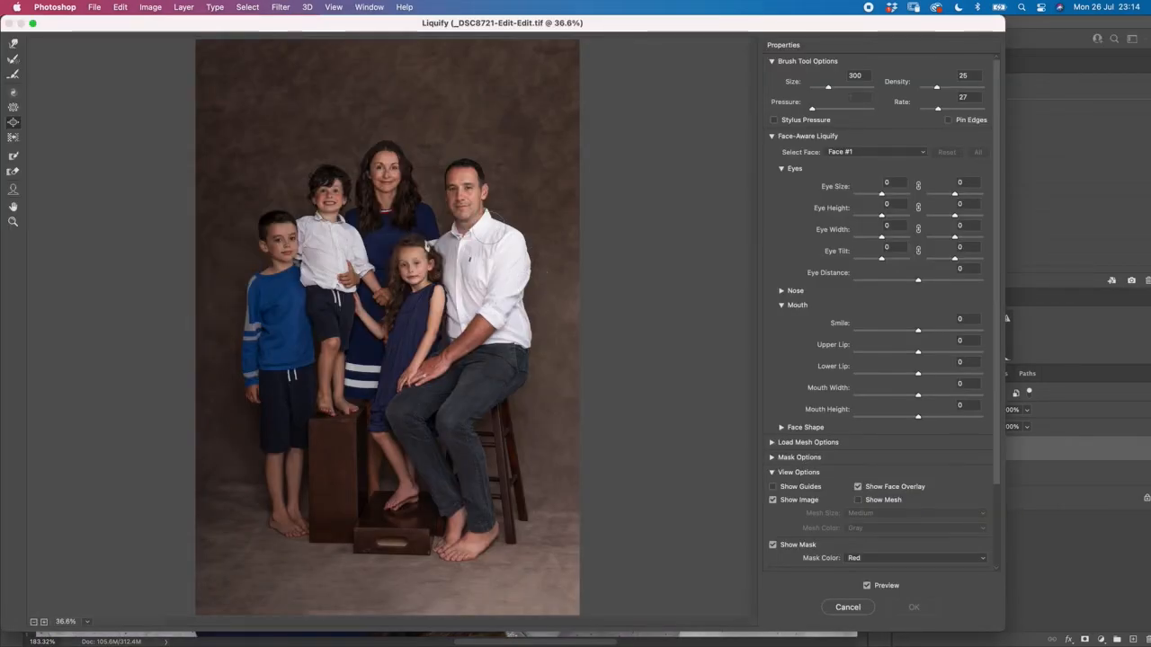
Reduce the Bloat brush size to 125 and add volume to the edge of the woman's hair beside her forehead
scroll(490, 227, "up", 10)
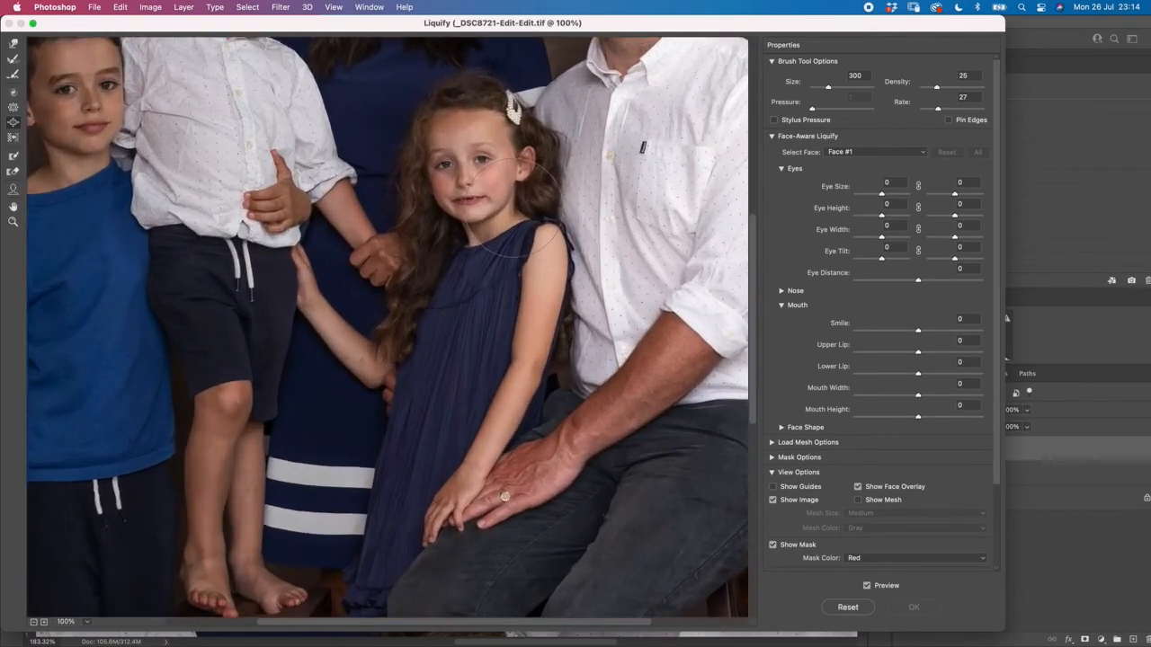
scroll(513, 207, "up", 8)
left_click_drag(480, 167, 425, 482)
left_click_drag(509, 135, 498, 509)
left_click_drag(571, 201, 535, 479)
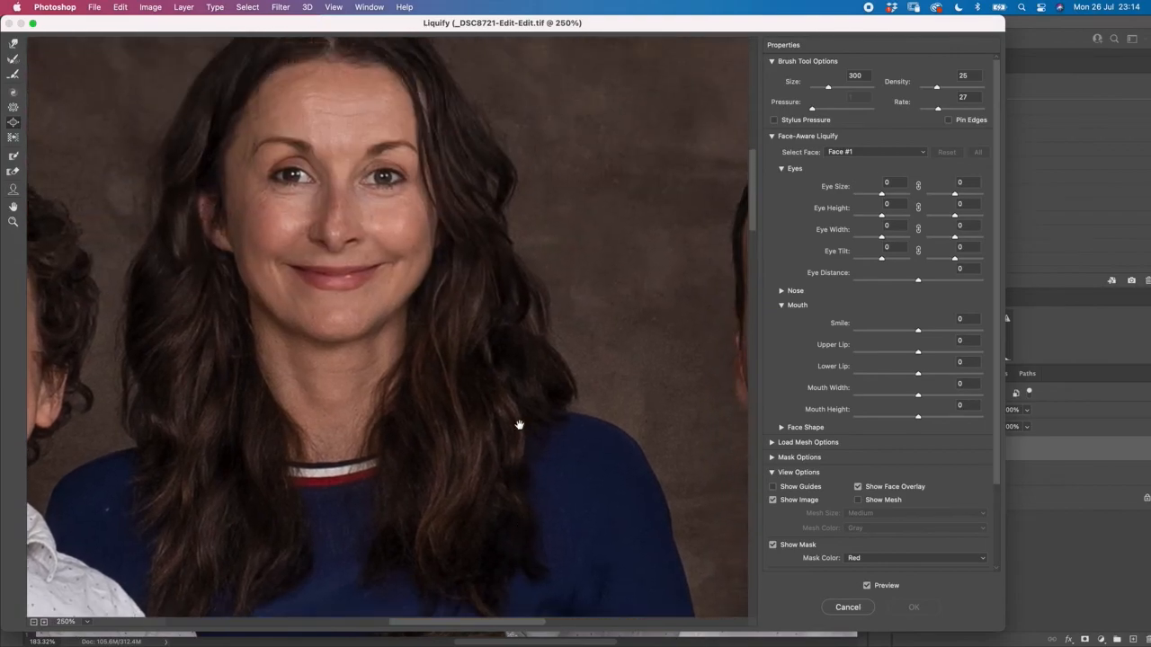
left_click_drag(527, 287, 570, 490)
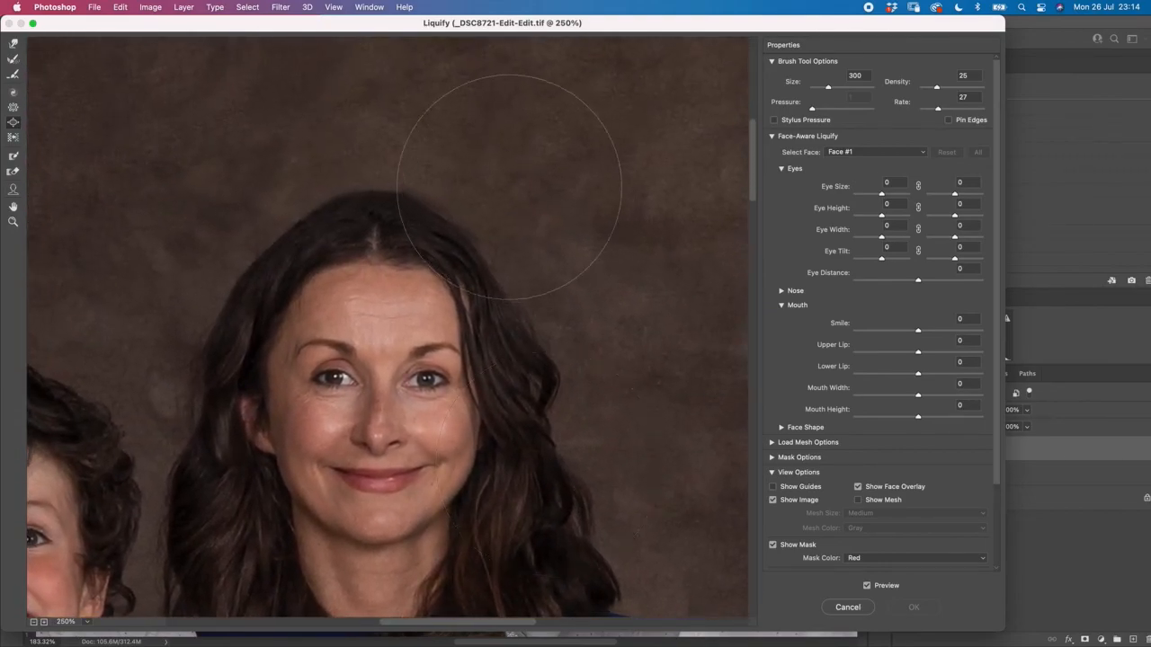
key("bracketleft")
key("bracketleft")
key("bracketleft")
key("bracketleft")
key("bracketleft")
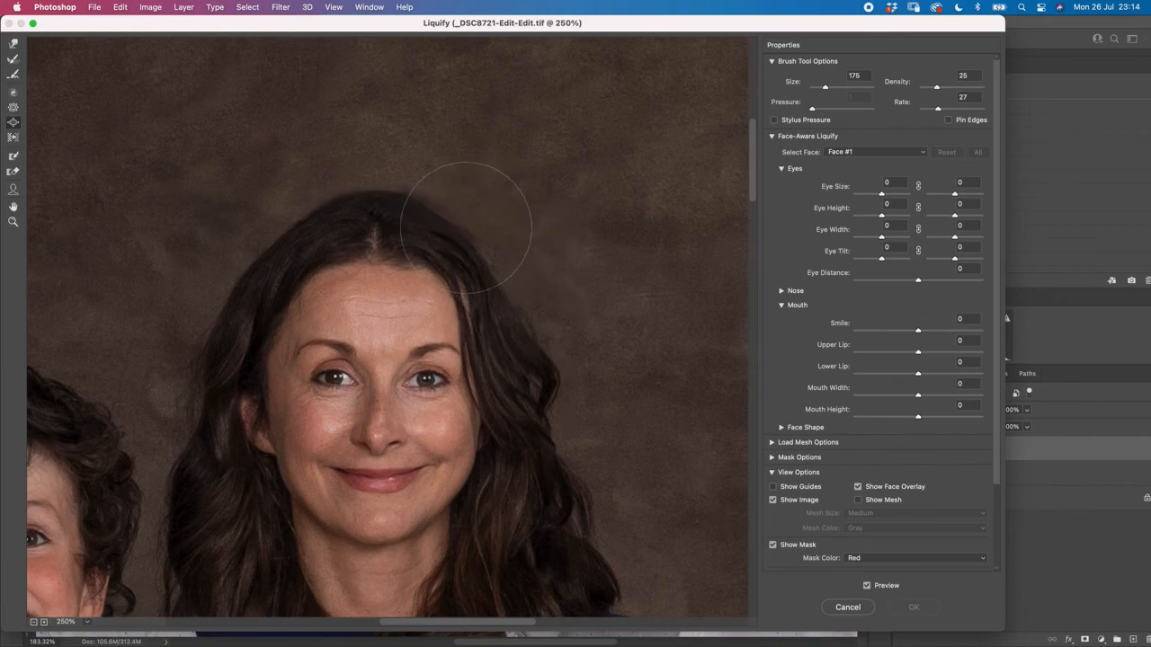
key("bracketleft")
key("bracketleft")
left_click(517, 284)
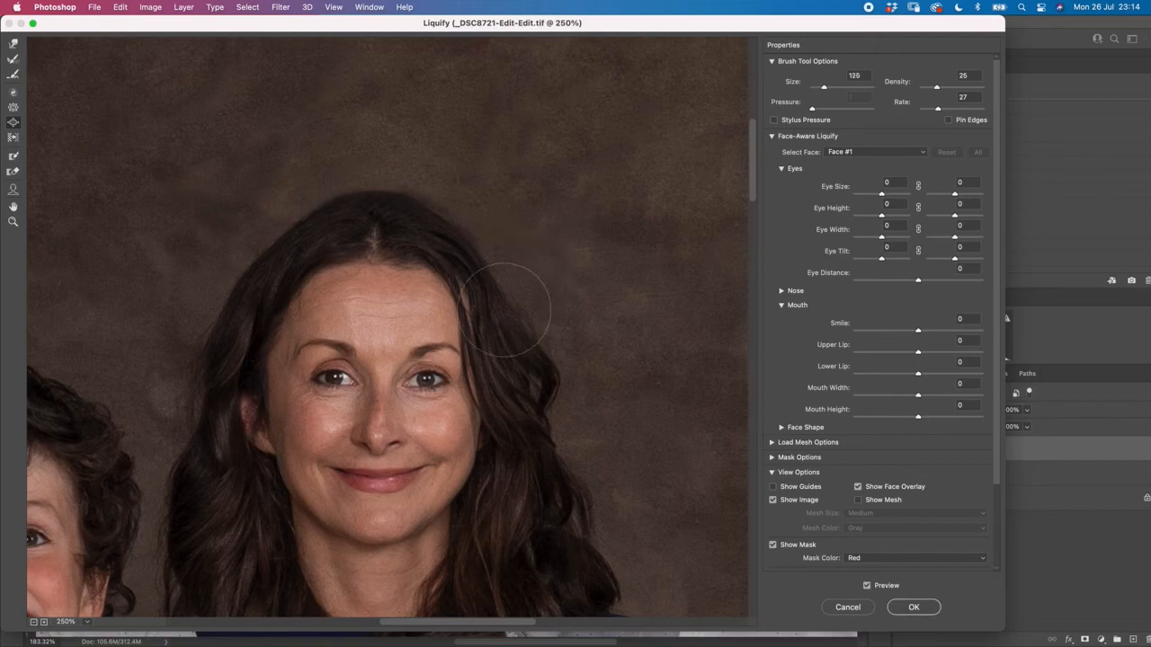
Switch to the Forward Warp tool and reduce its brush size to 175 for the edge of the woman's hair
left_click(13, 45)
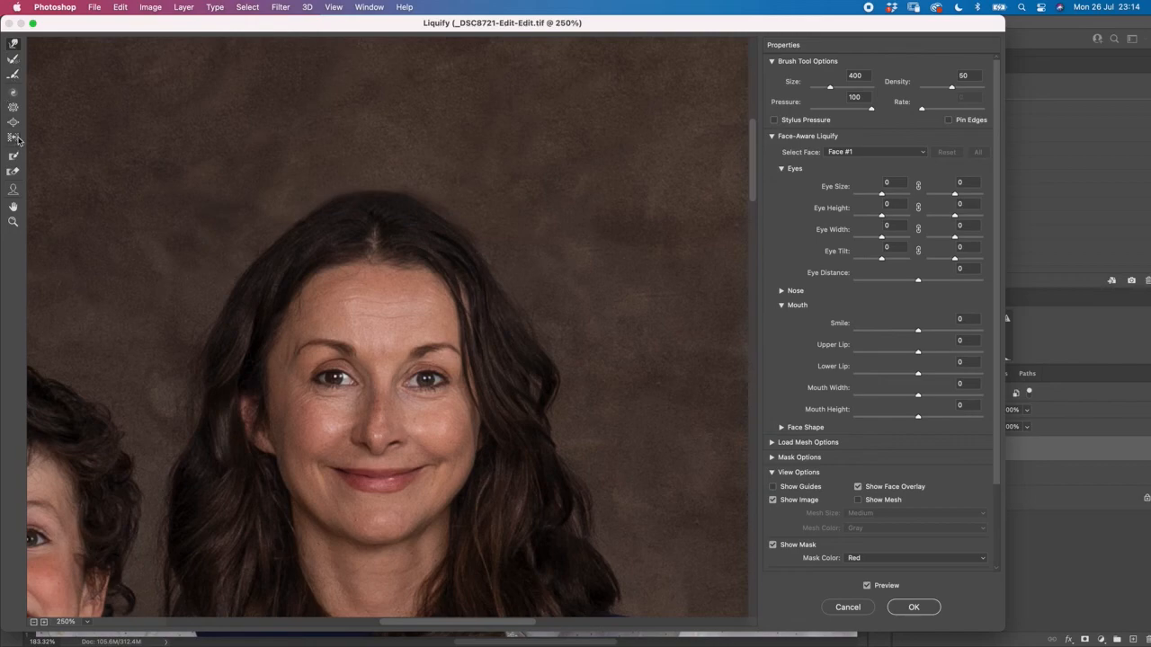
key("bracketleft")
key("bracketleft")
key("bracketleft")
key("bracketleft")
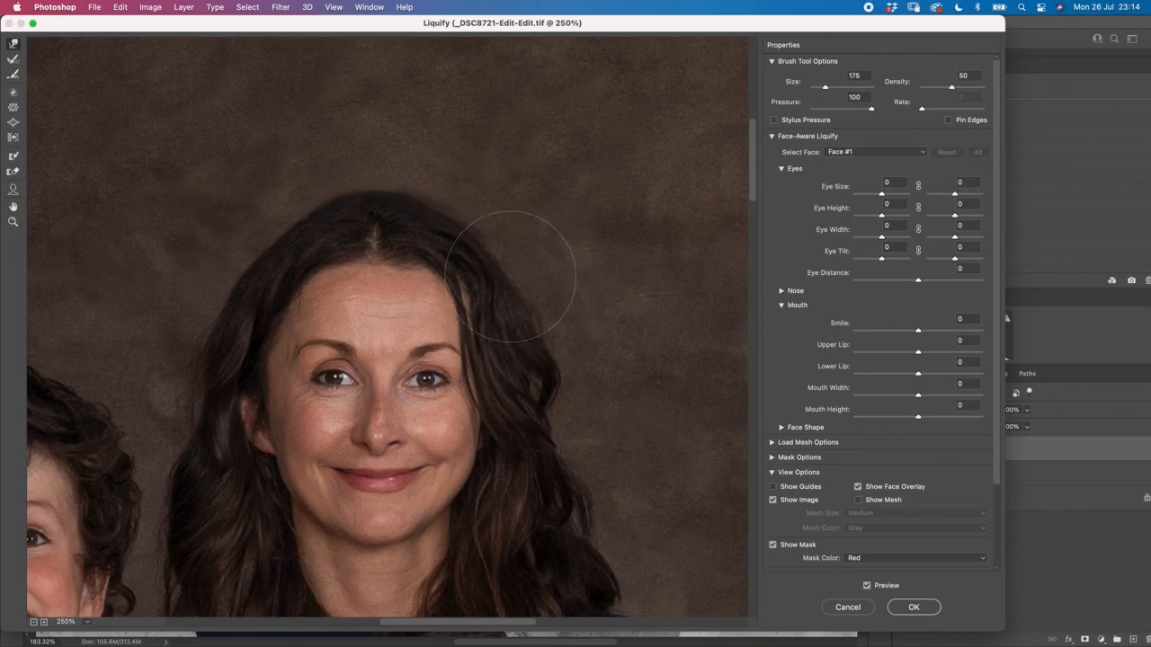
Check the whole family portrait against its unedited version using the preview, and apply the Liquify changes
scroll(864, 363, "down", 3)
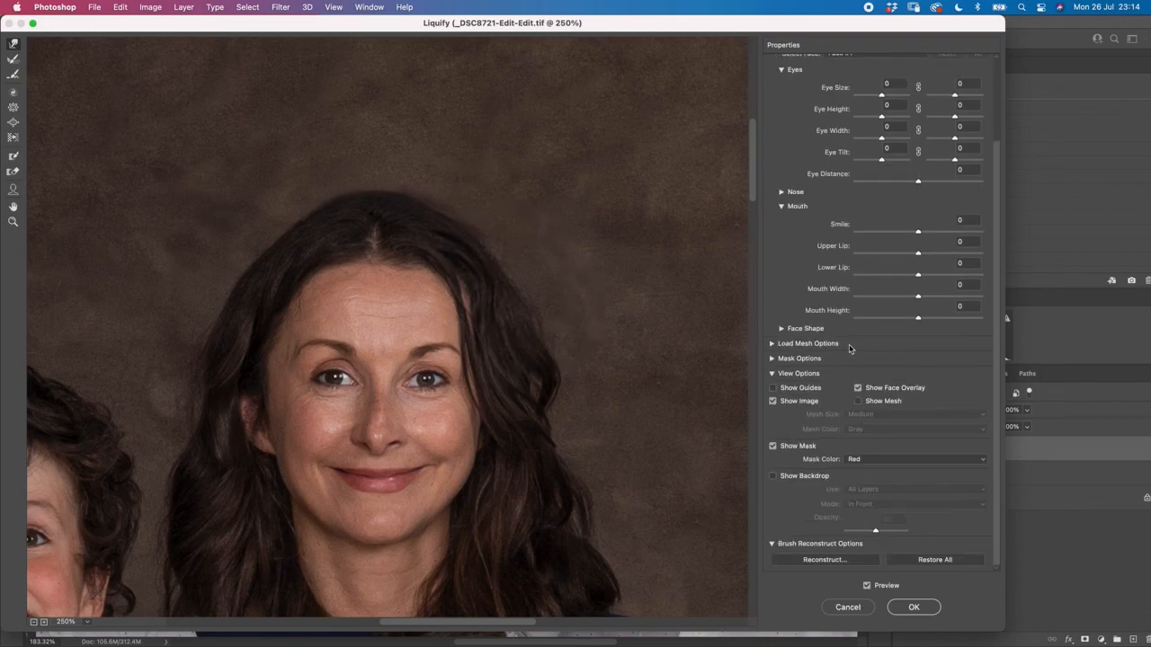
scroll(539, 319, "down", 10)
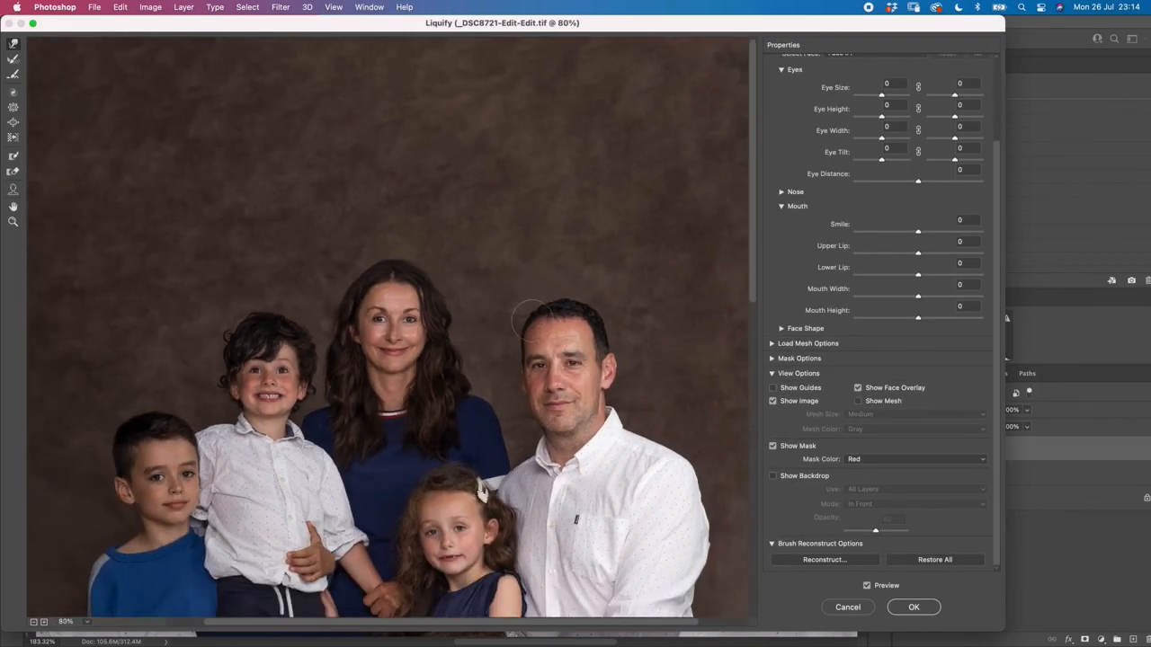
key("super+0")
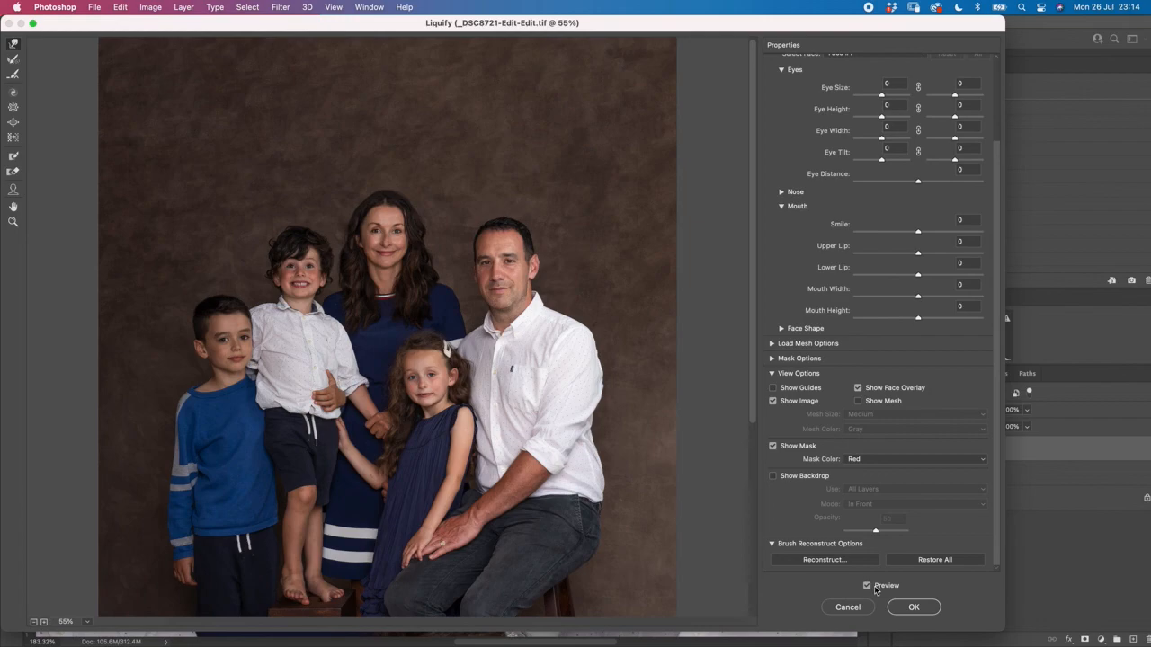
left_click(867, 587)
left_click(914, 608)
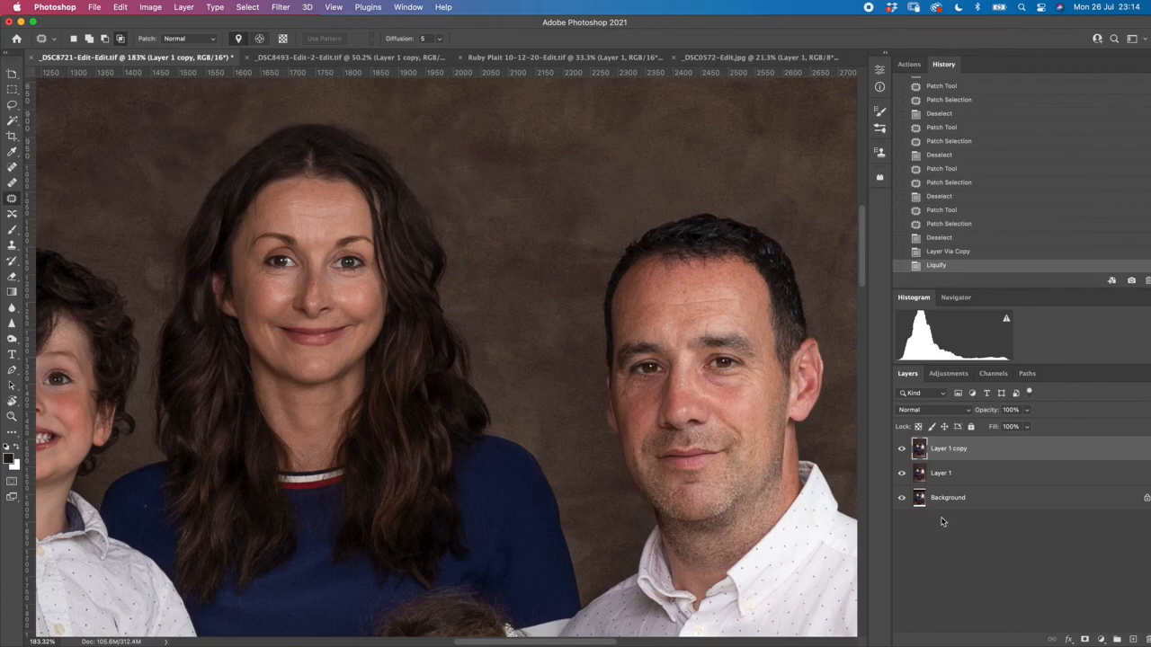
Switch to the toddler portrait _DSC8493-Edit-2-Edit.tif
left_click(367, 57)
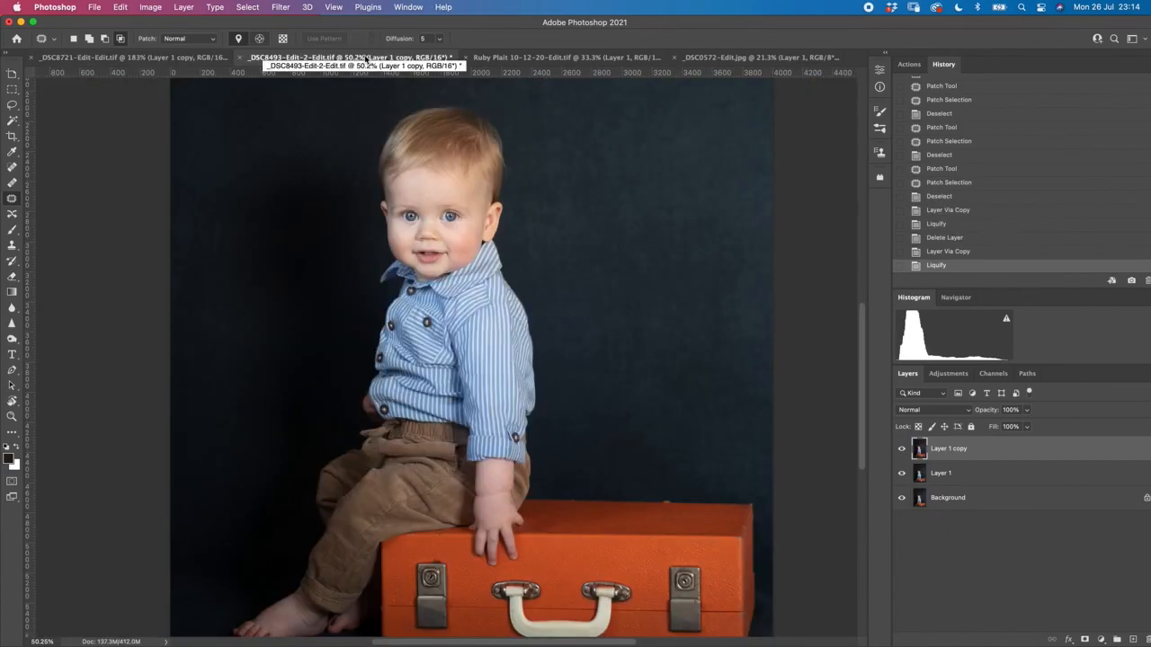